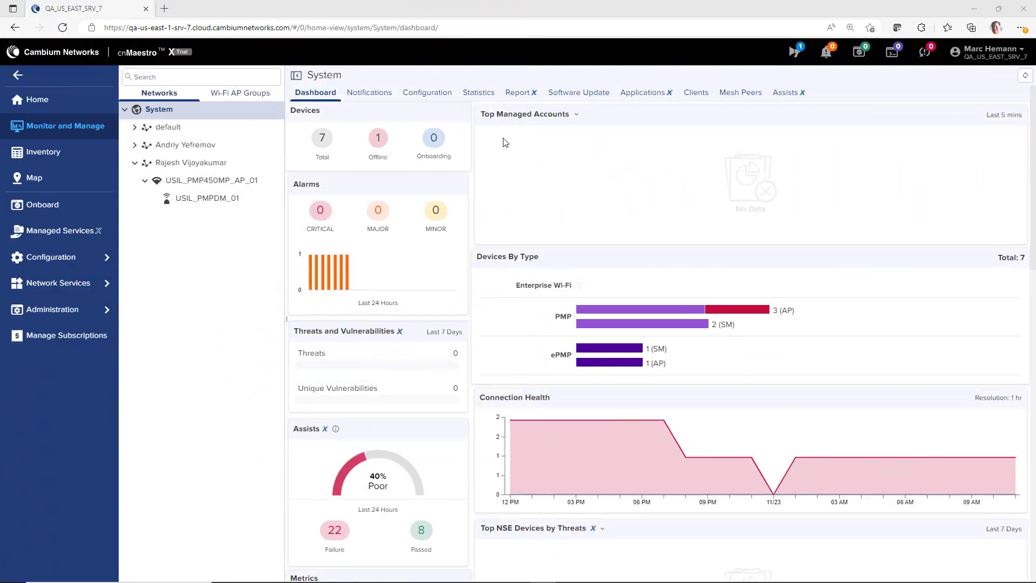
left_click(69, 131)
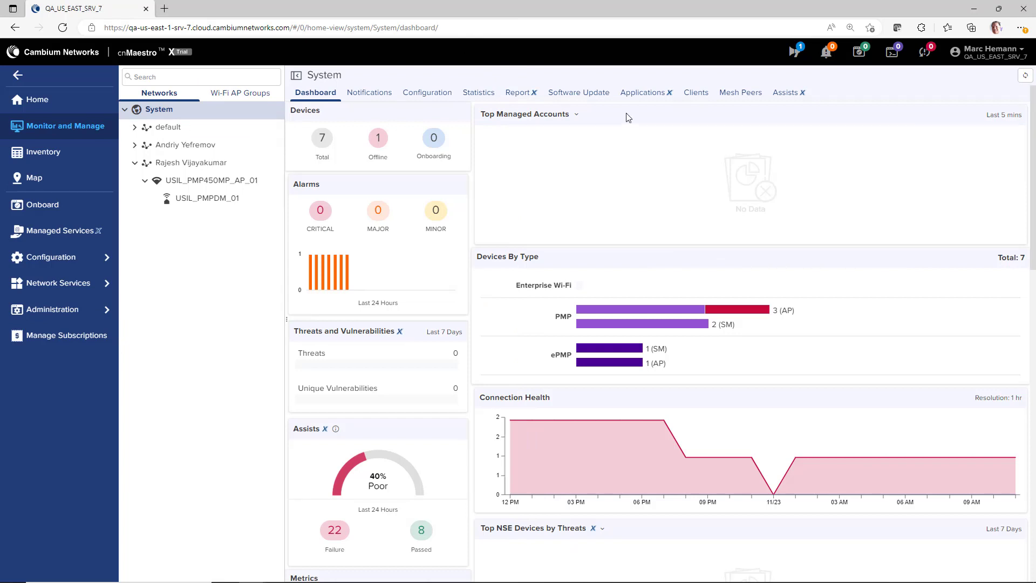
left_click(784, 93)
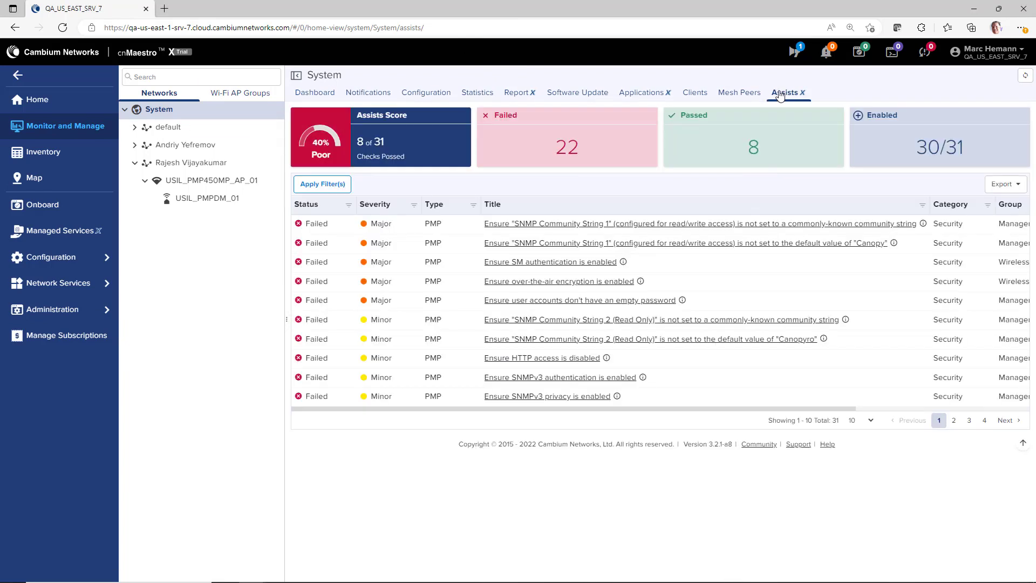
mouse_move(159, 109)
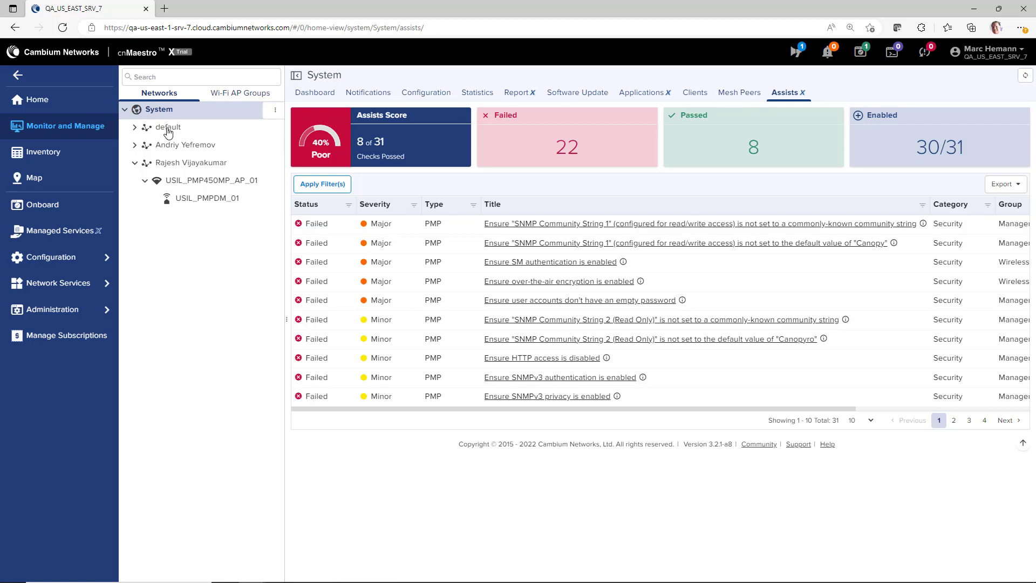
left_click(184, 163)
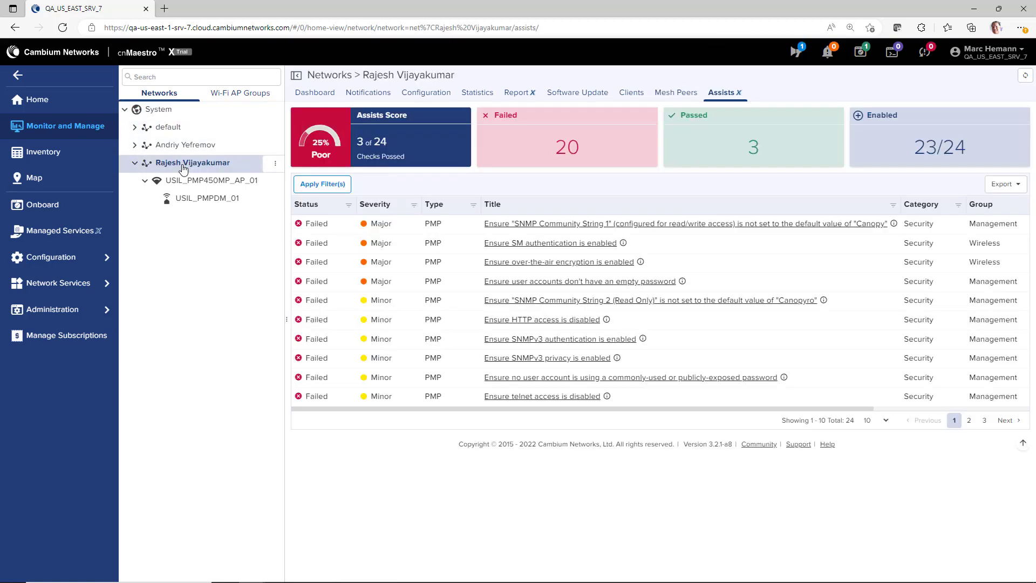
left_click(195, 181)
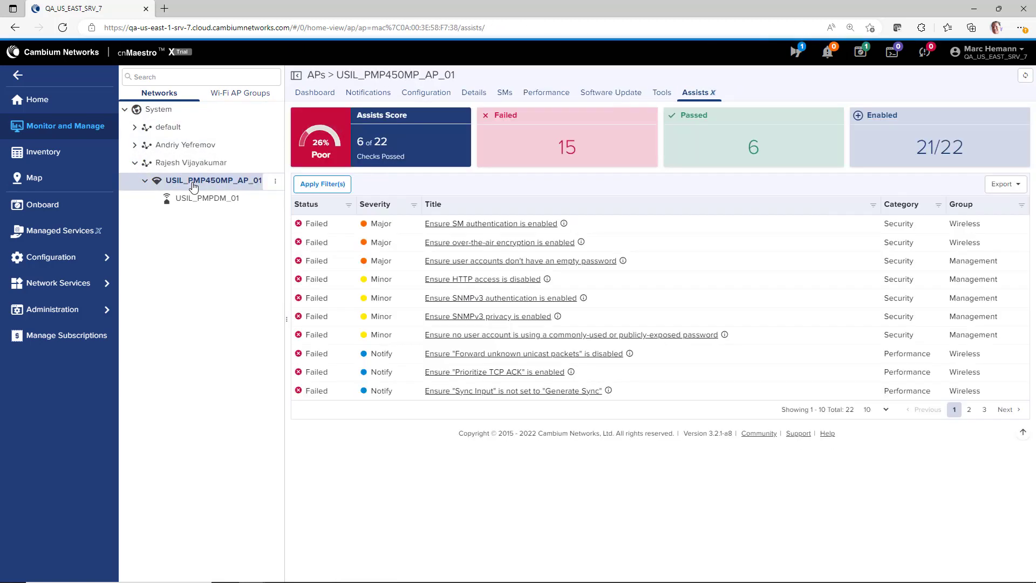
left_click(197, 200)
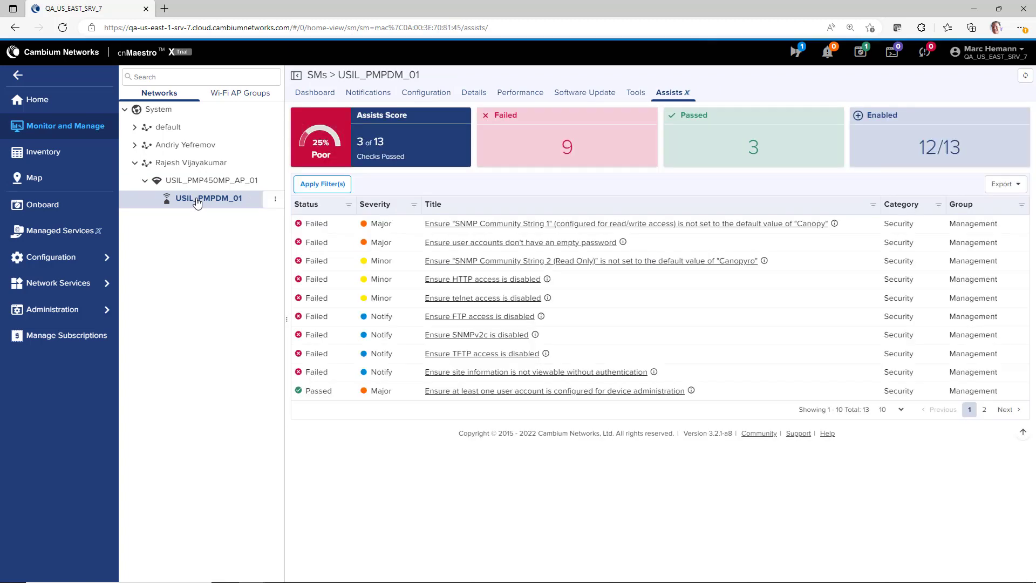
Filter USIL_PMPDM_01 checks to Failed, then Passed, and open the user-account administration check.
left_click(323, 184)
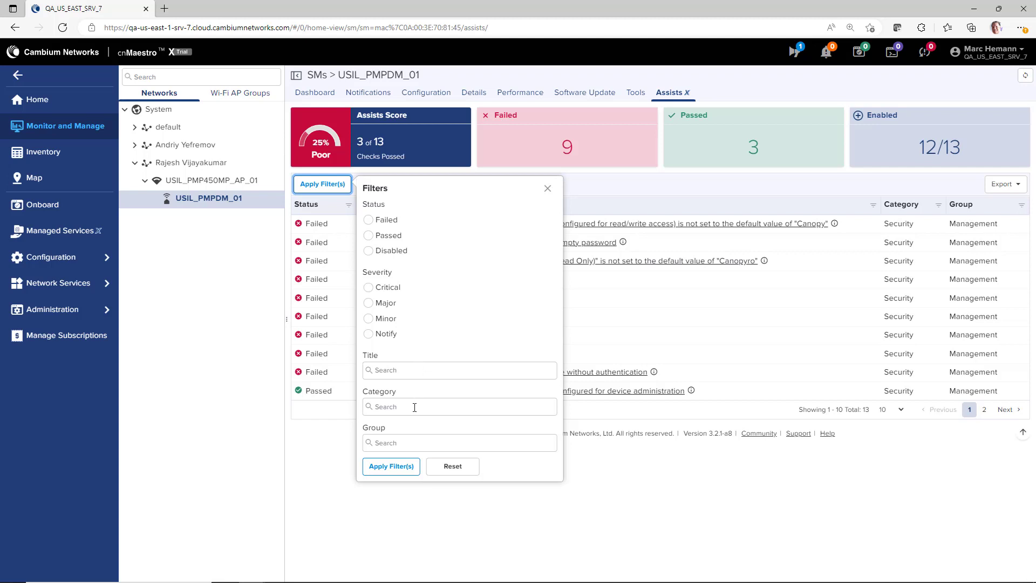
left_click(548, 187)
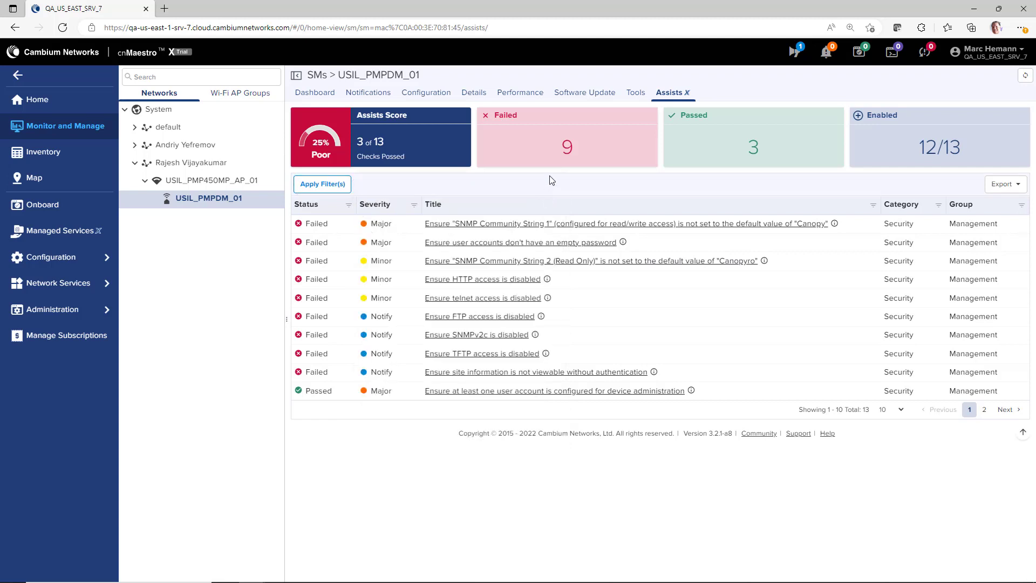
left_click(554, 147)
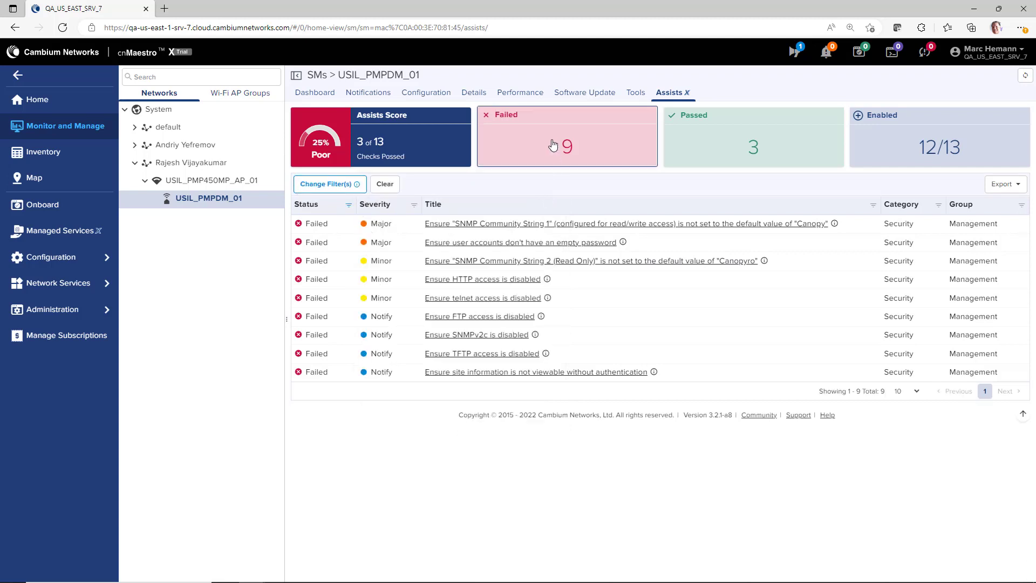
left_click(755, 155)
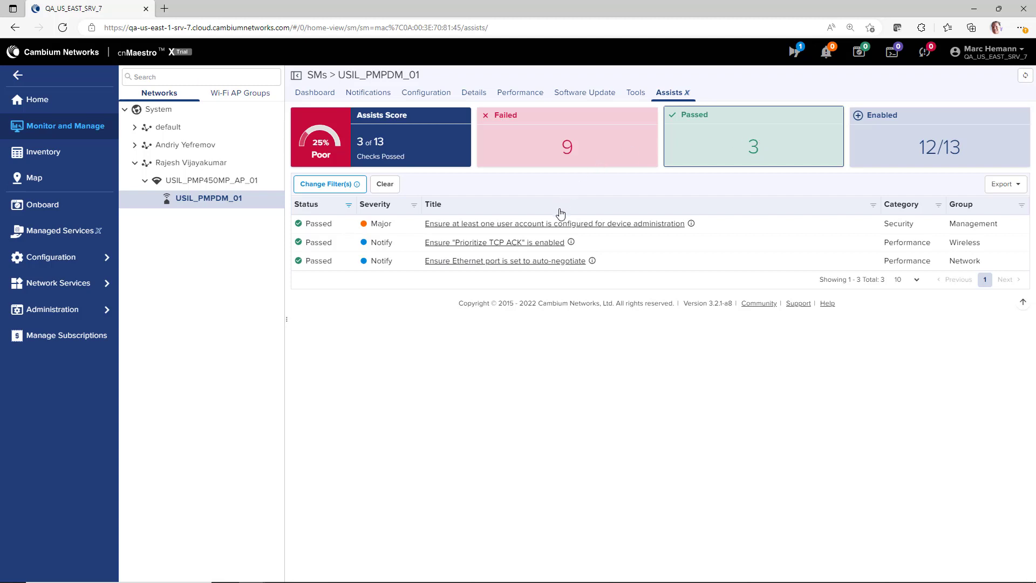
left_click(558, 225)
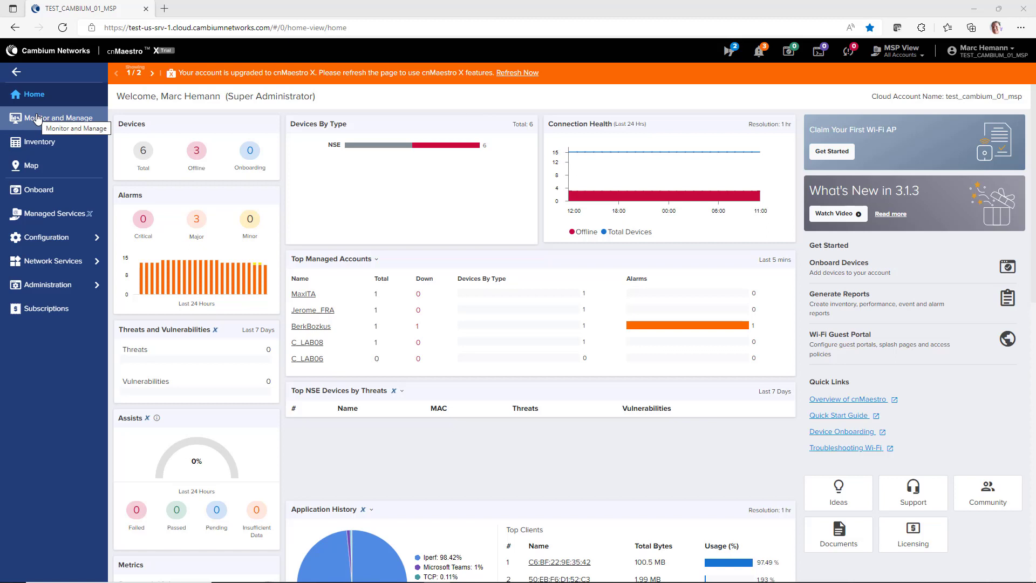
Open the ec-demo edge controller from Network Services > Edge Controller.
left_click(62, 264)
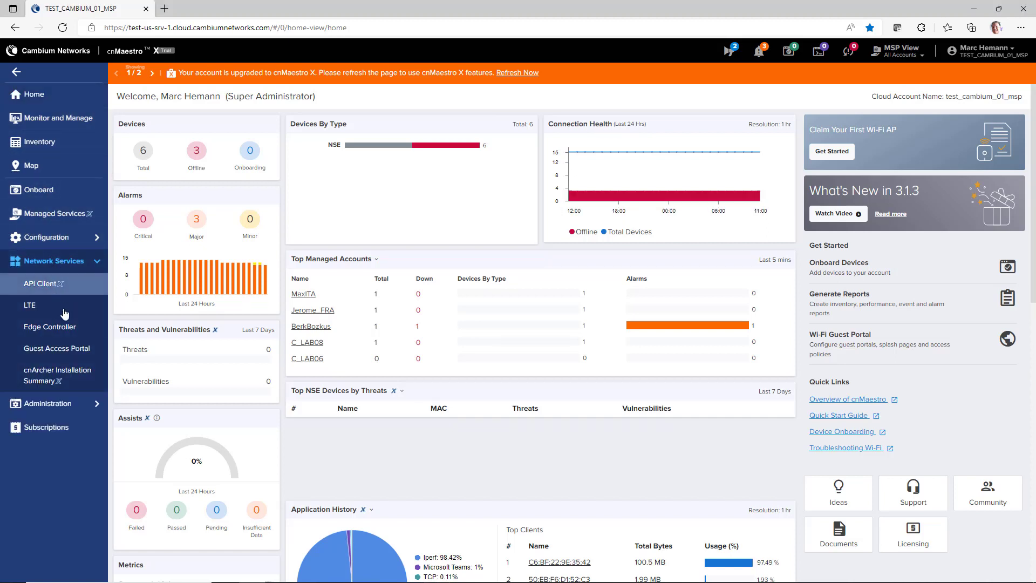
left_click(68, 330)
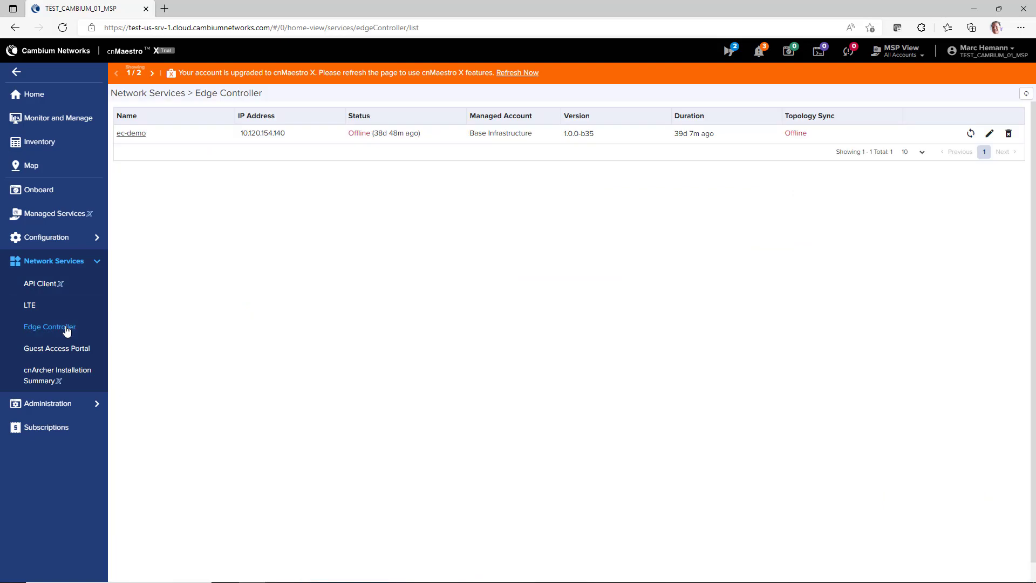
left_click(130, 133)
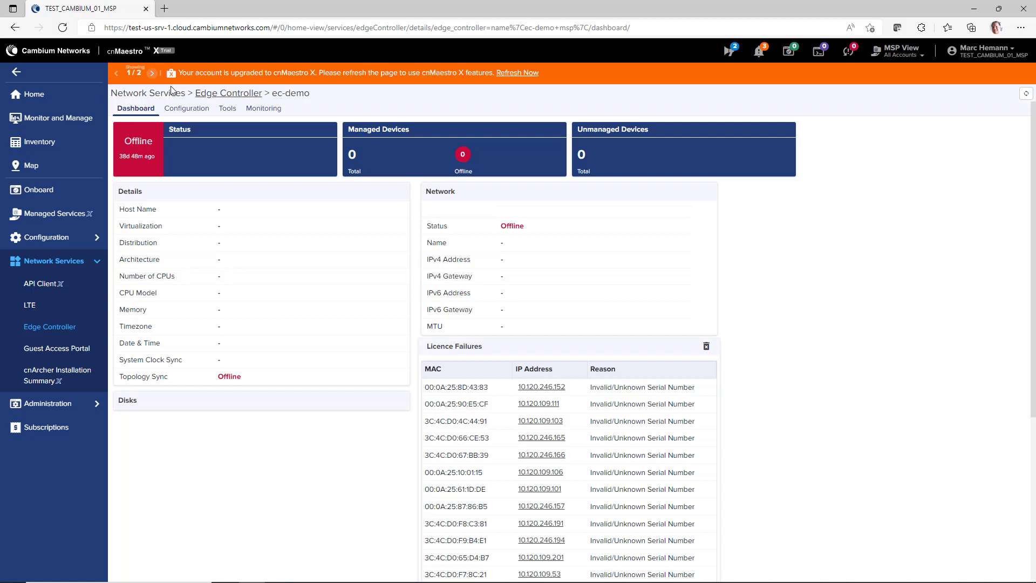
Review ec-demo's Configuration, Diagnostics, Operations, Services and Monitoring pages.
left_click(188, 108)
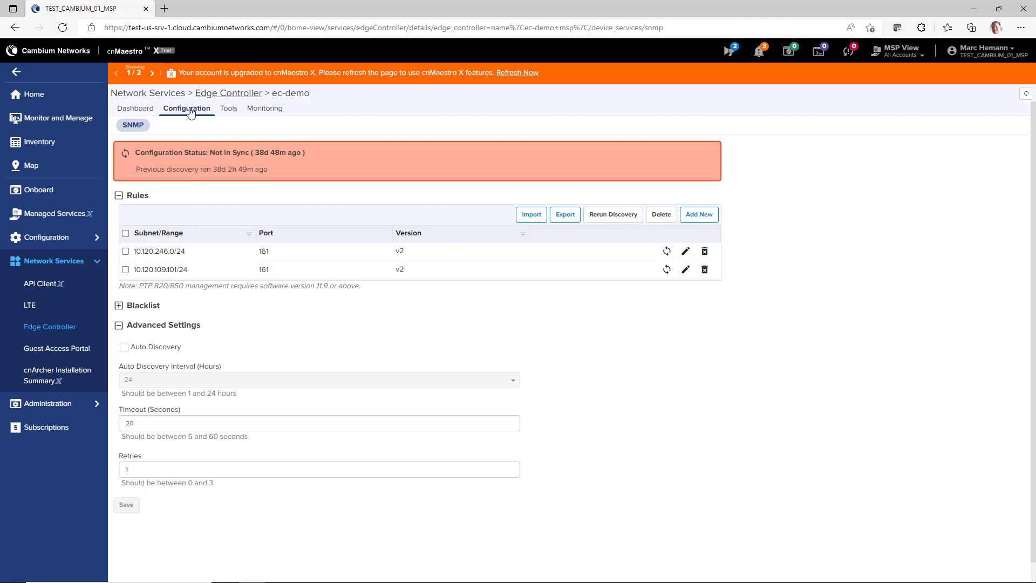
left_click(229, 109)
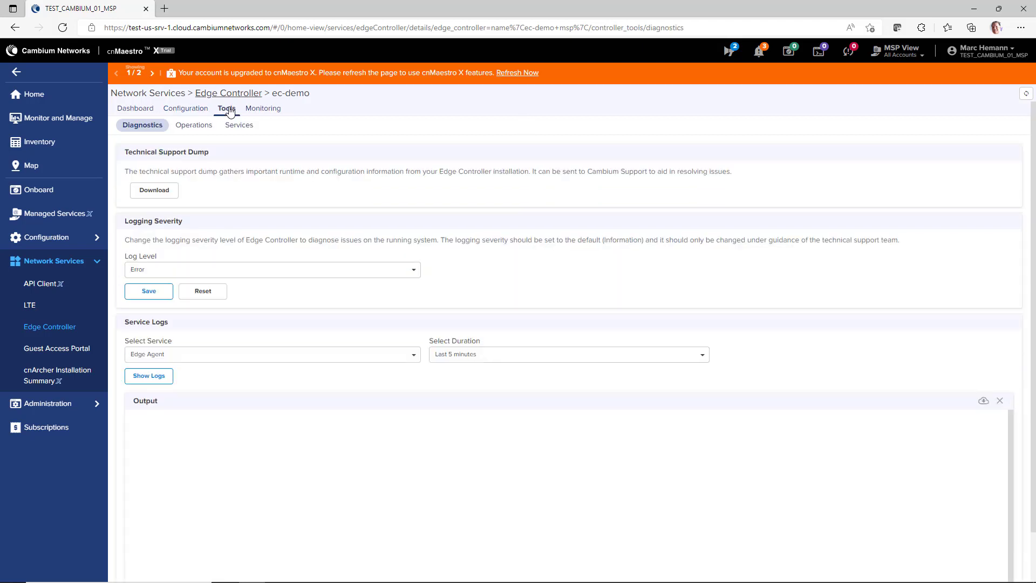
left_click(192, 125)
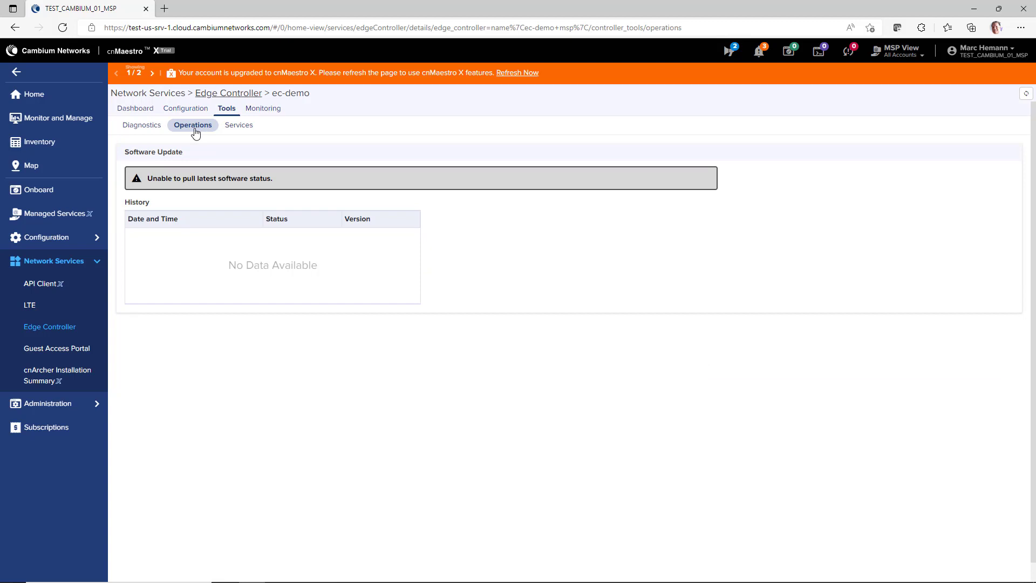
left_click(238, 125)
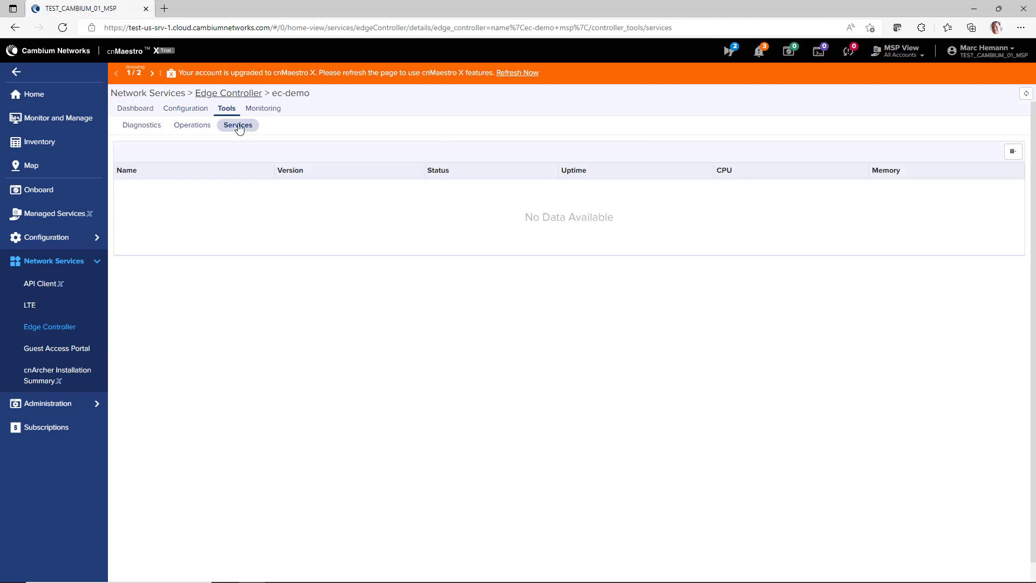
left_click(263, 109)
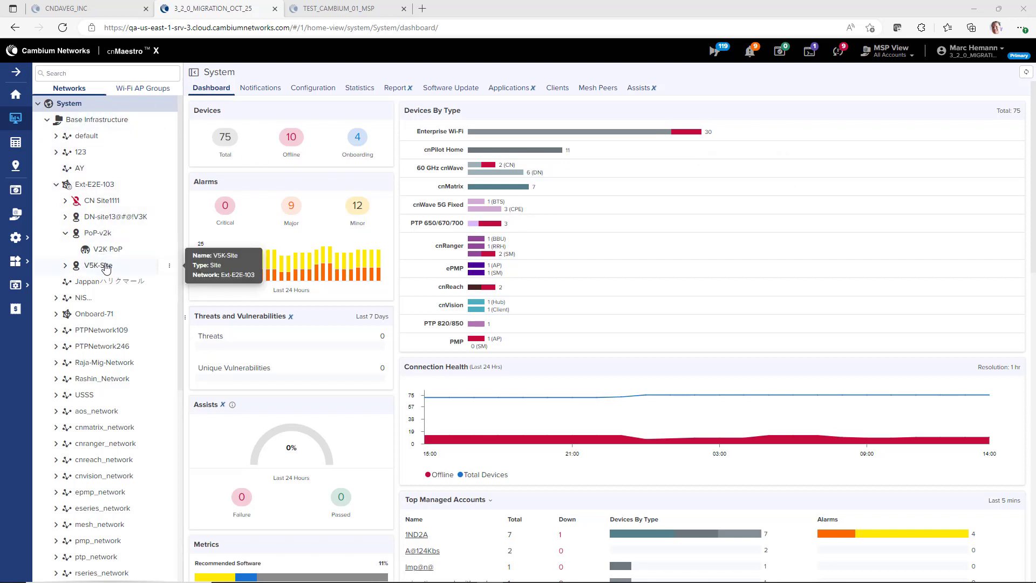
Open the PoP-v2k site map and choose Topology Scan for the V2K PoP node.
left_click(104, 235)
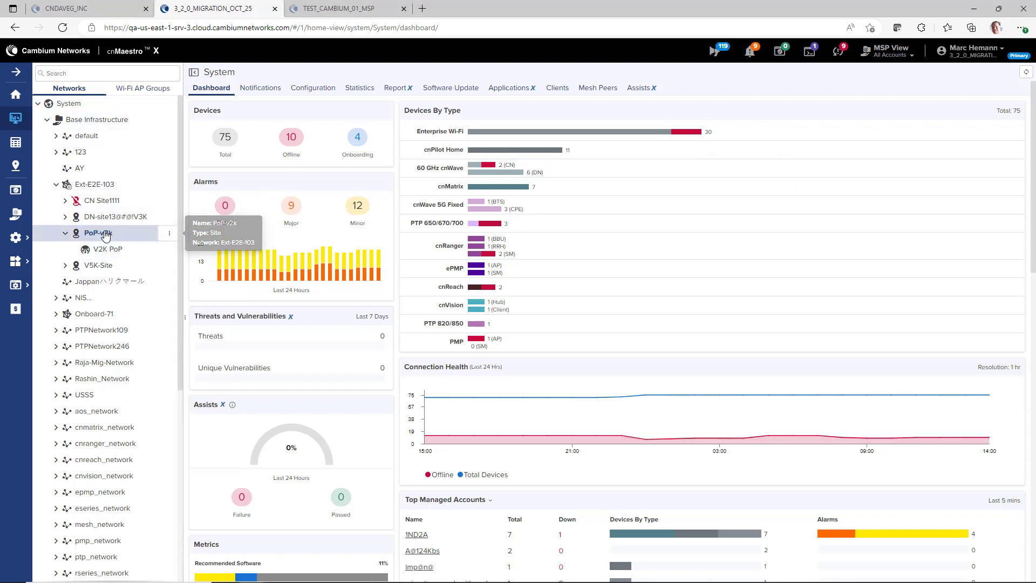
left_click(15, 167)
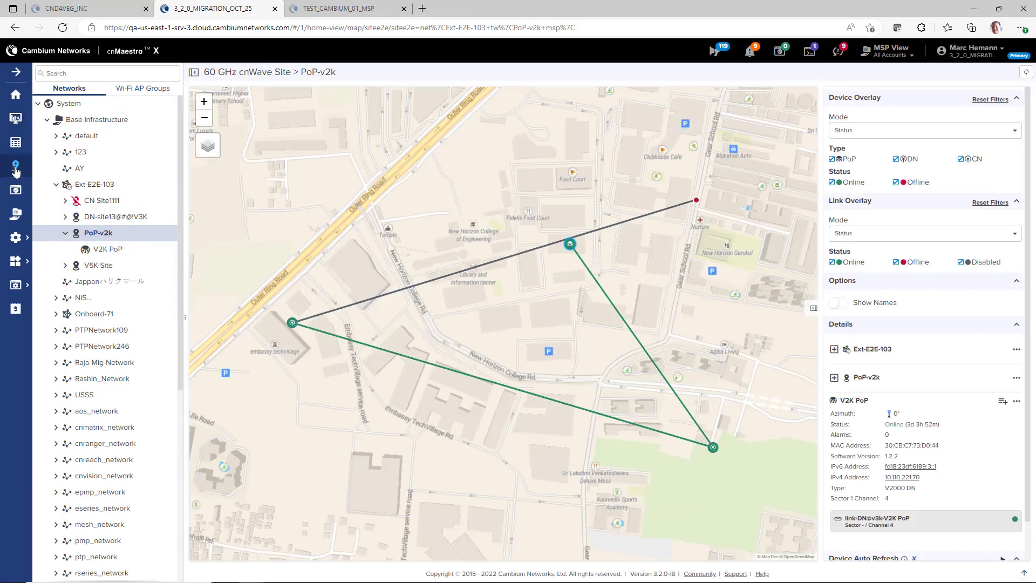
left_click(97, 234)
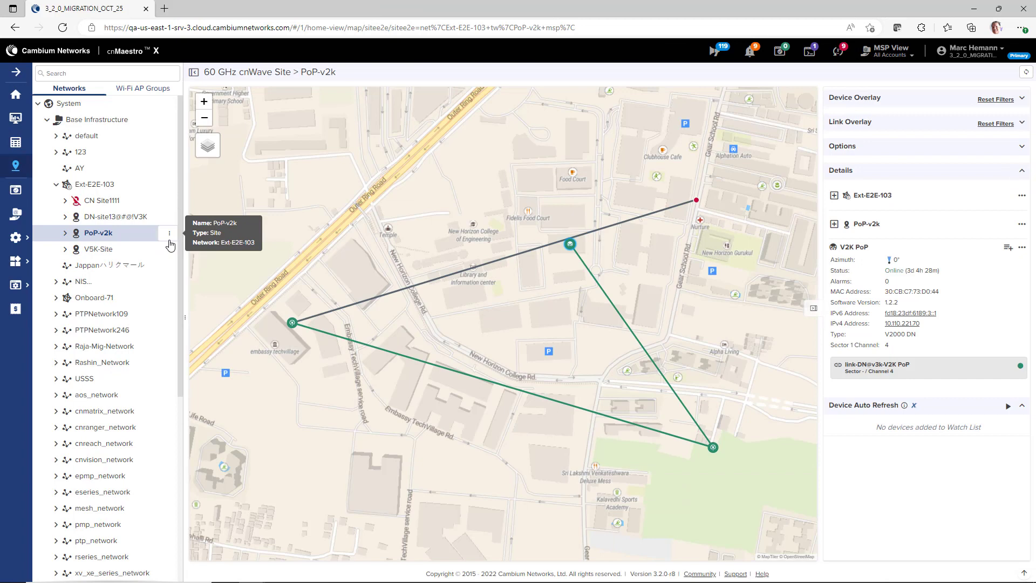
left_click(1022, 247)
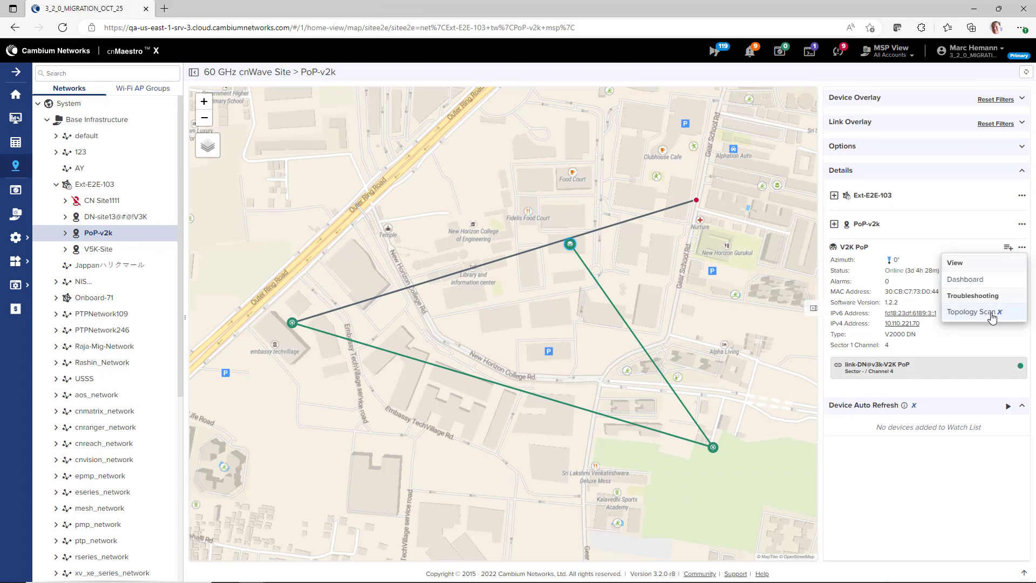
left_click(975, 312)
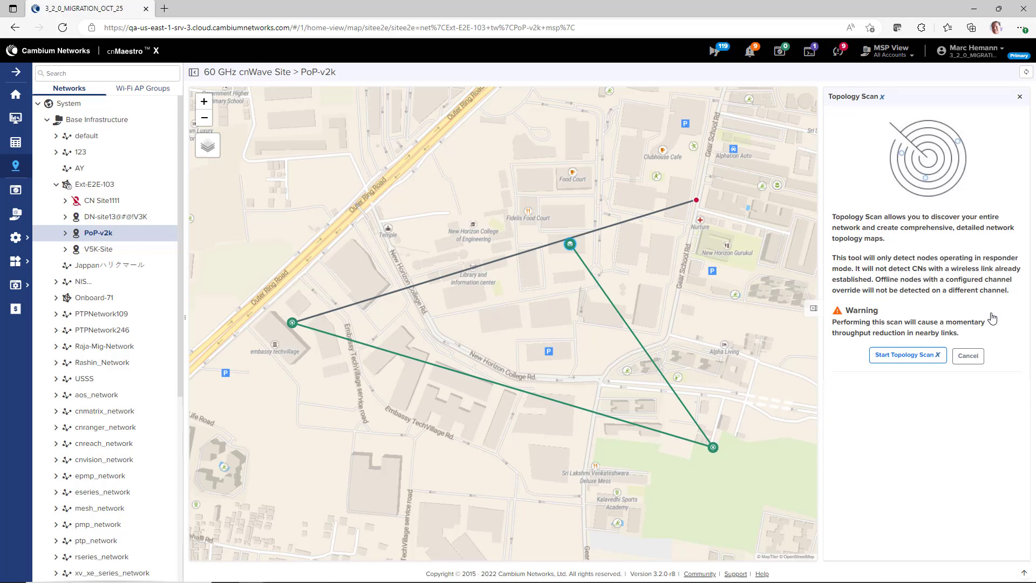
Start the V2K PoP topology scan, finding CN-V1K, V5K-DN and 12:04:56:88:31:22.
left_click(908, 356)
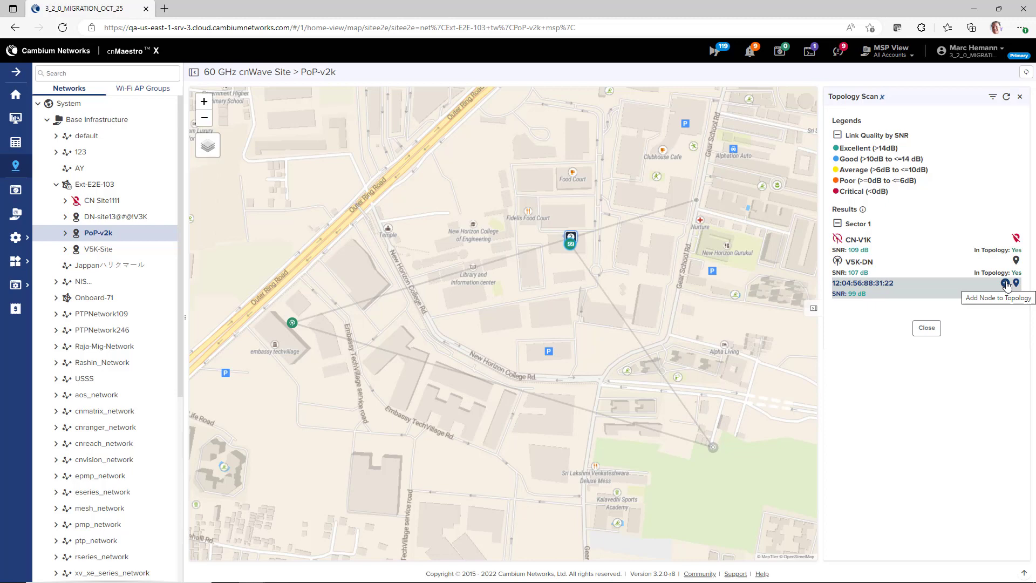
Open the add-to-topology form for the unlisted node 12:04:56:88:31:22.
left_click(1006, 285)
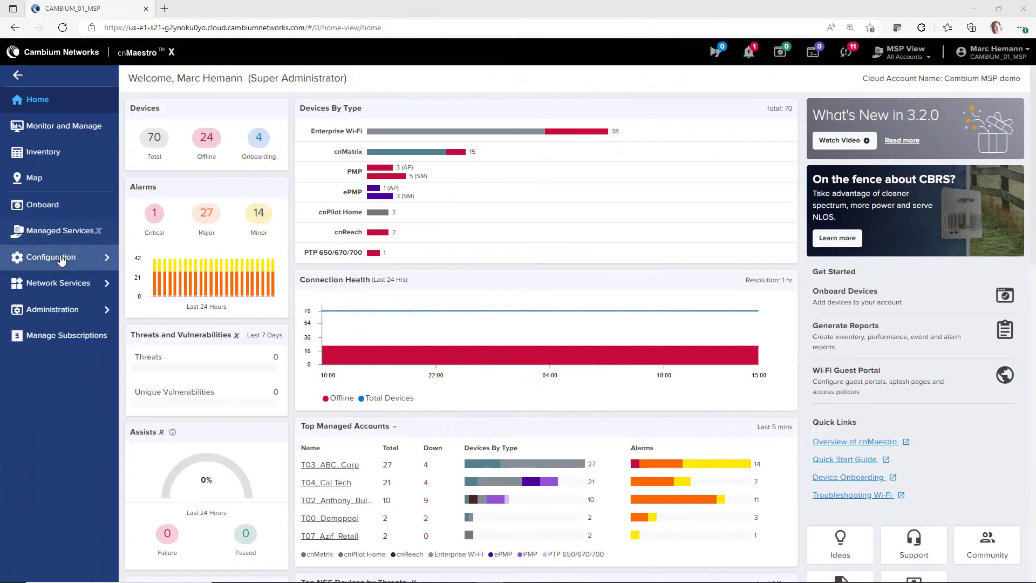
Enable WIDS for Woodlawn with association, authentication, deauth, disassociation and EAP flood detection, and save.
left_click(62, 259)
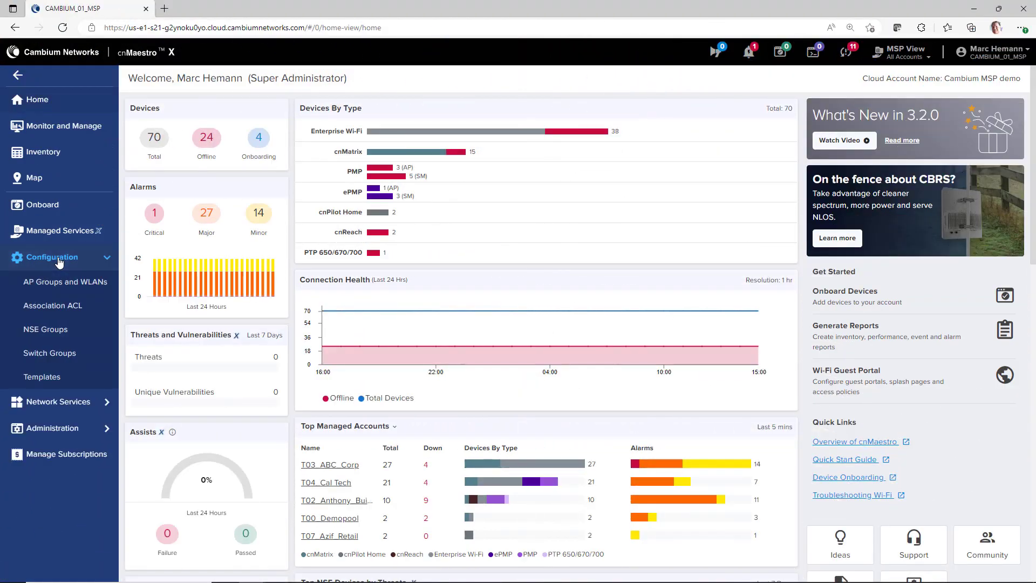
left_click(57, 287)
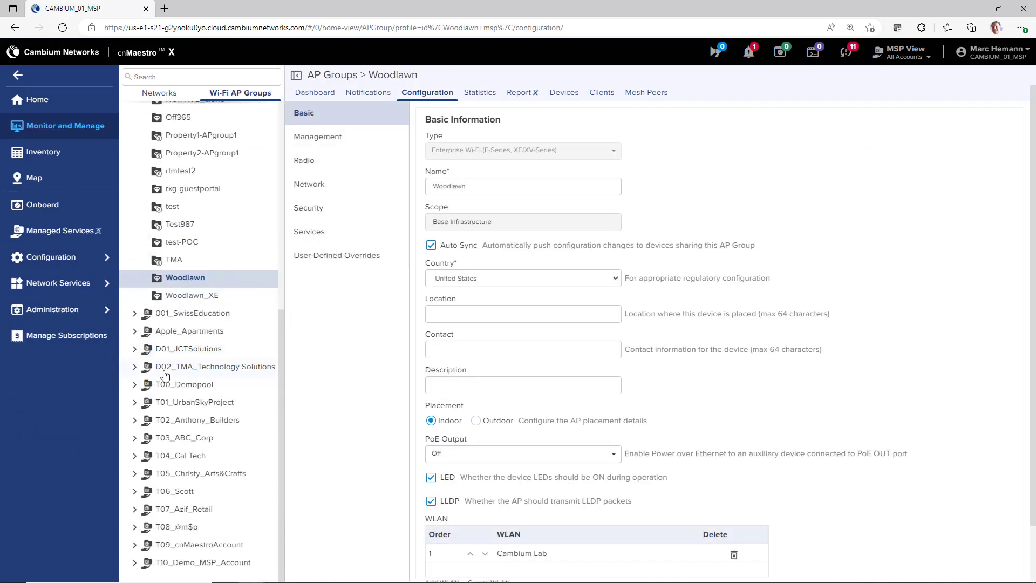
left_click(313, 207)
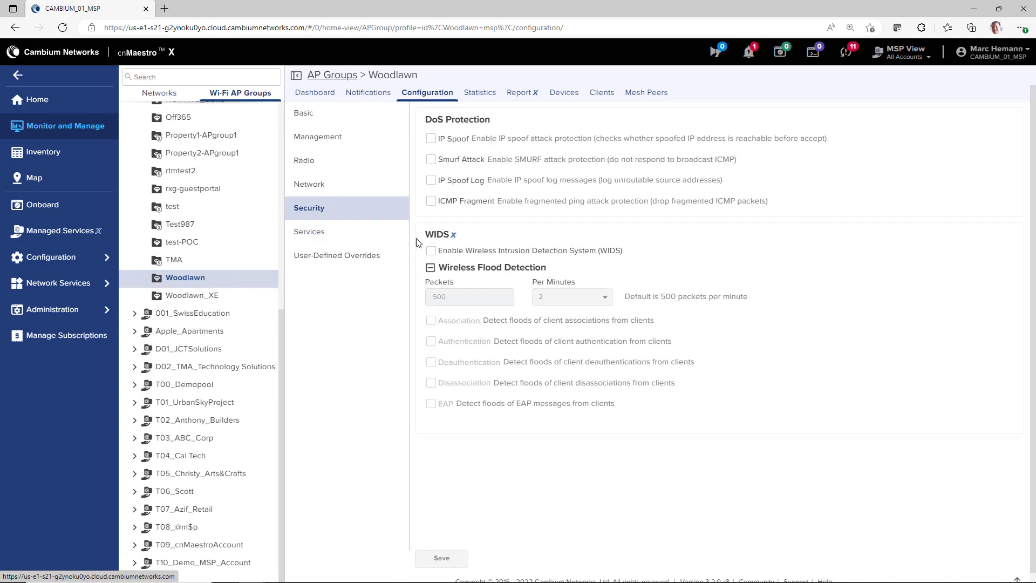
left_click(432, 251)
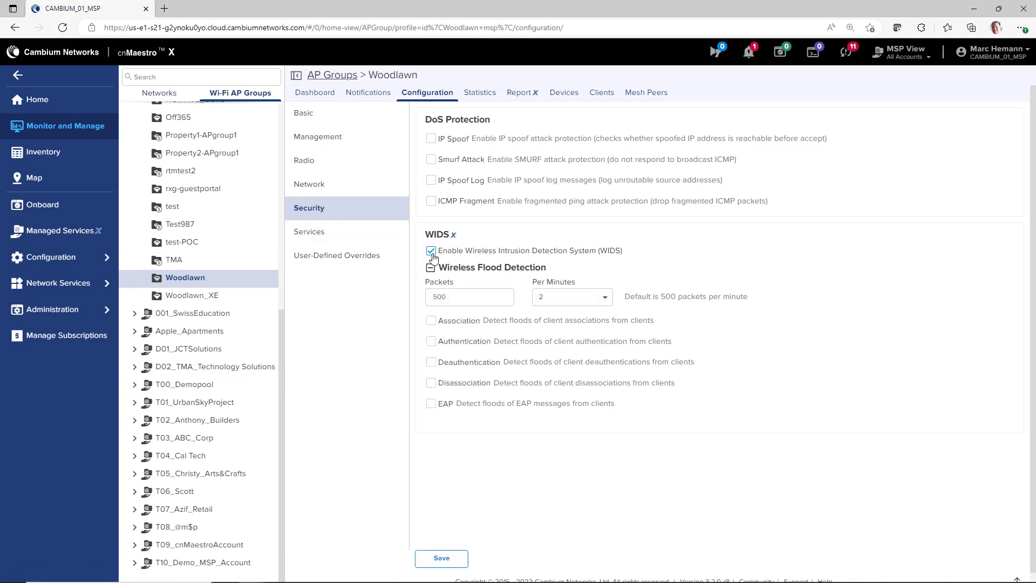
left_click(432, 321)
left_click(432, 341)
left_click(432, 361)
left_click(431, 383)
left_click(432, 403)
left_click(441, 558)
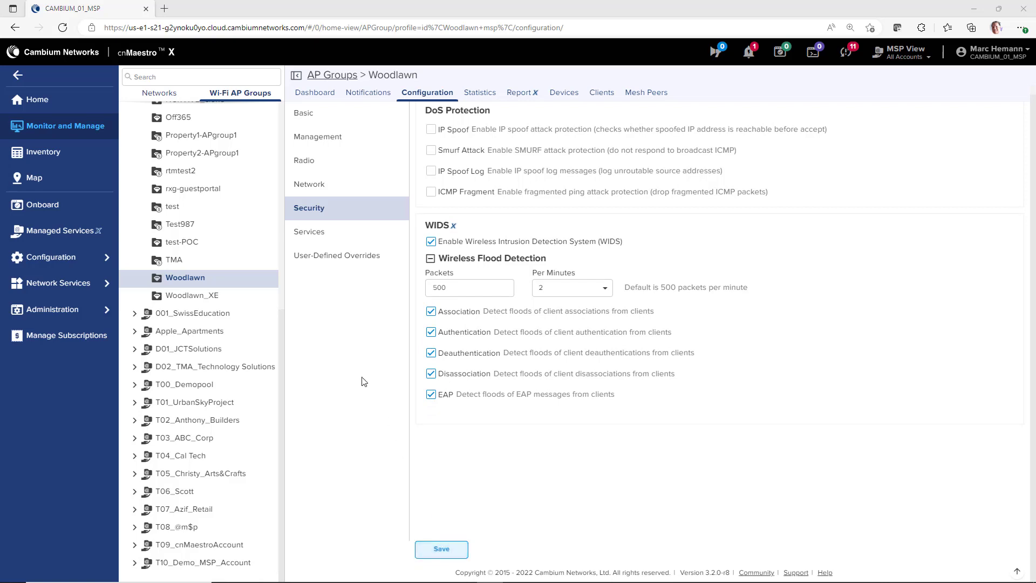
Open the empty WIDS Honeypot APs report for the Green Apartments site.
left_click(159, 93)
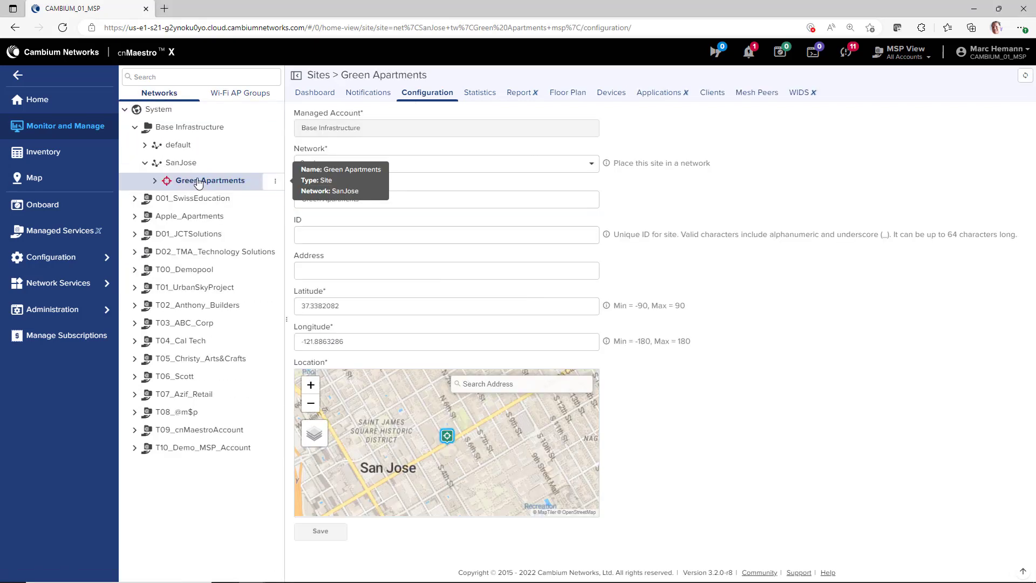
left_click(800, 92)
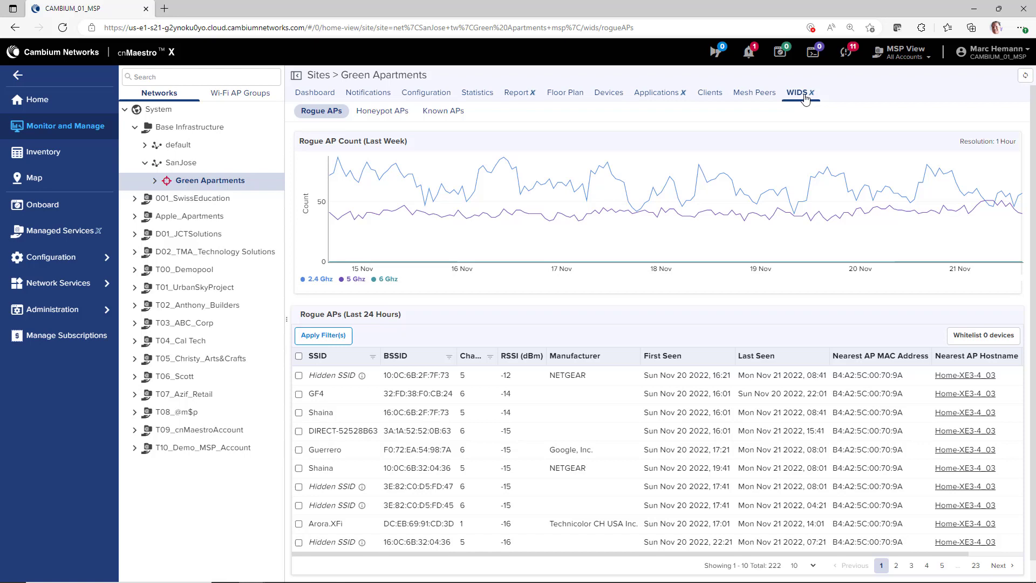
left_click(383, 111)
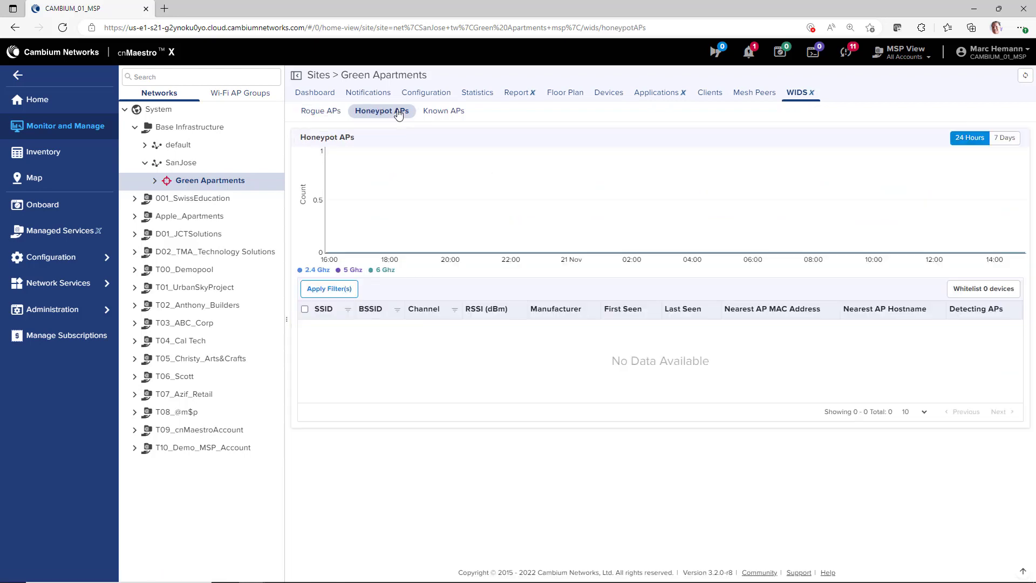